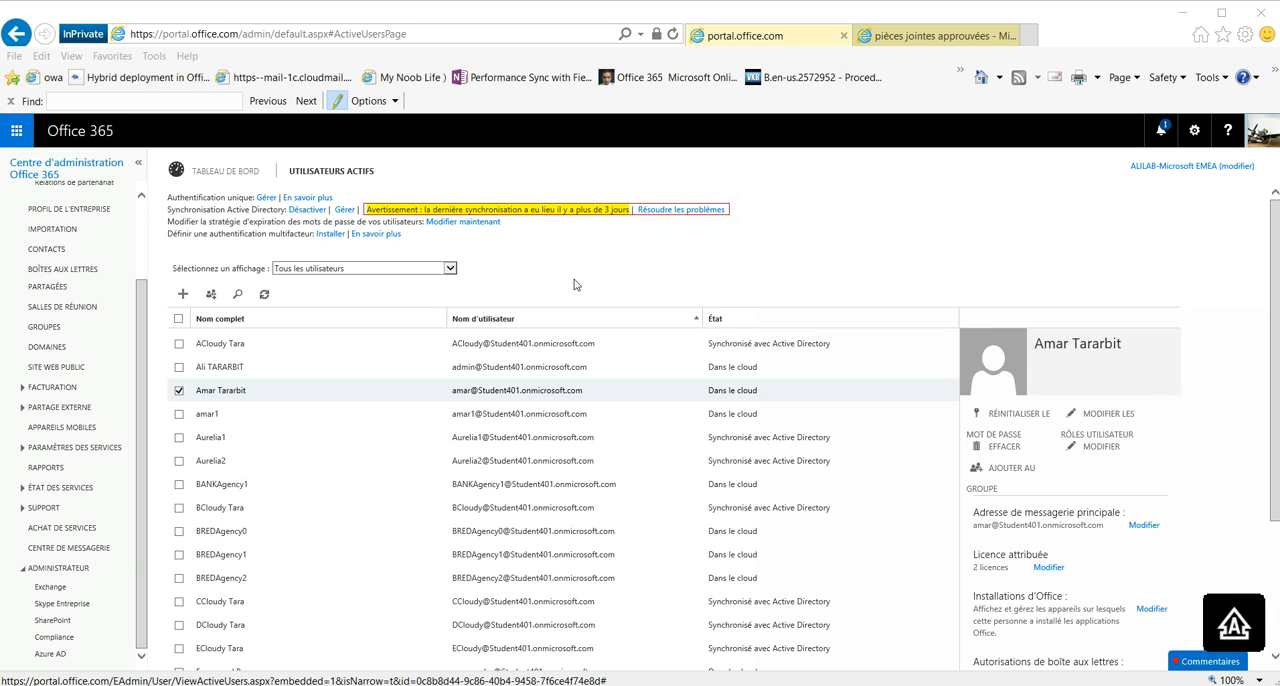
Step: Switch to the Exchange admin center and view the URL trace page (suivi des URL) in the mail flow section
left_click(398, 292)
left_click(108, 470)
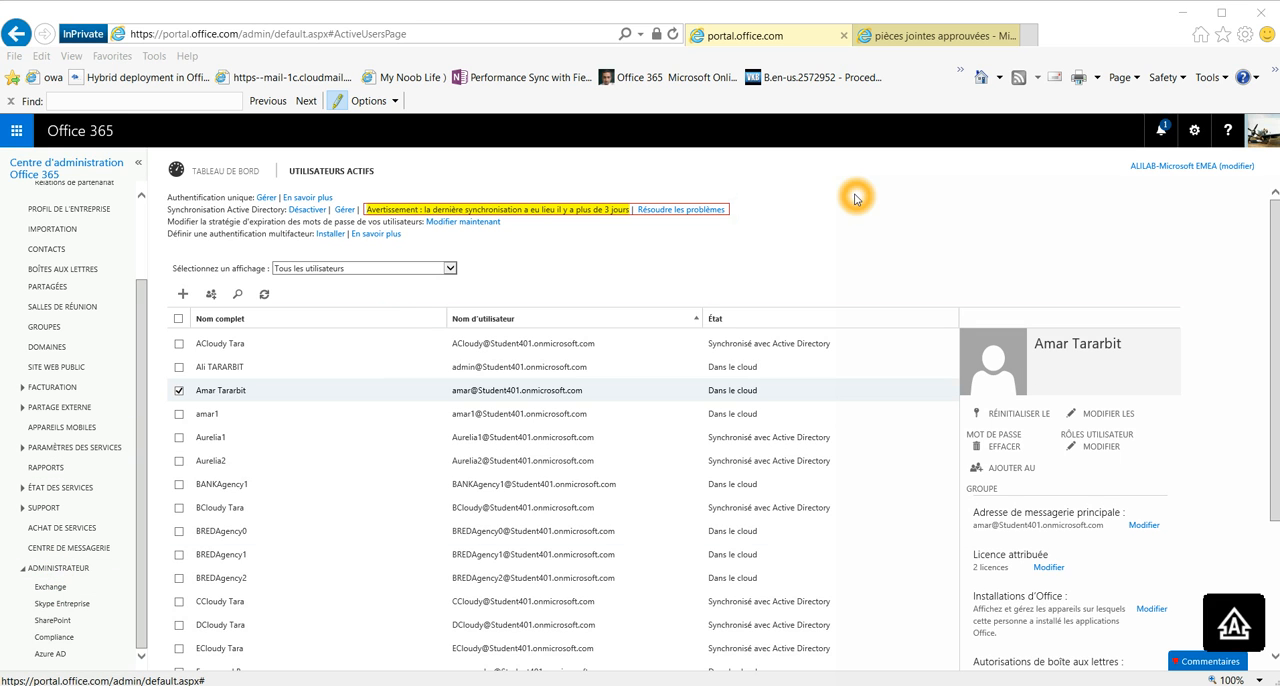
left_click(927, 38)
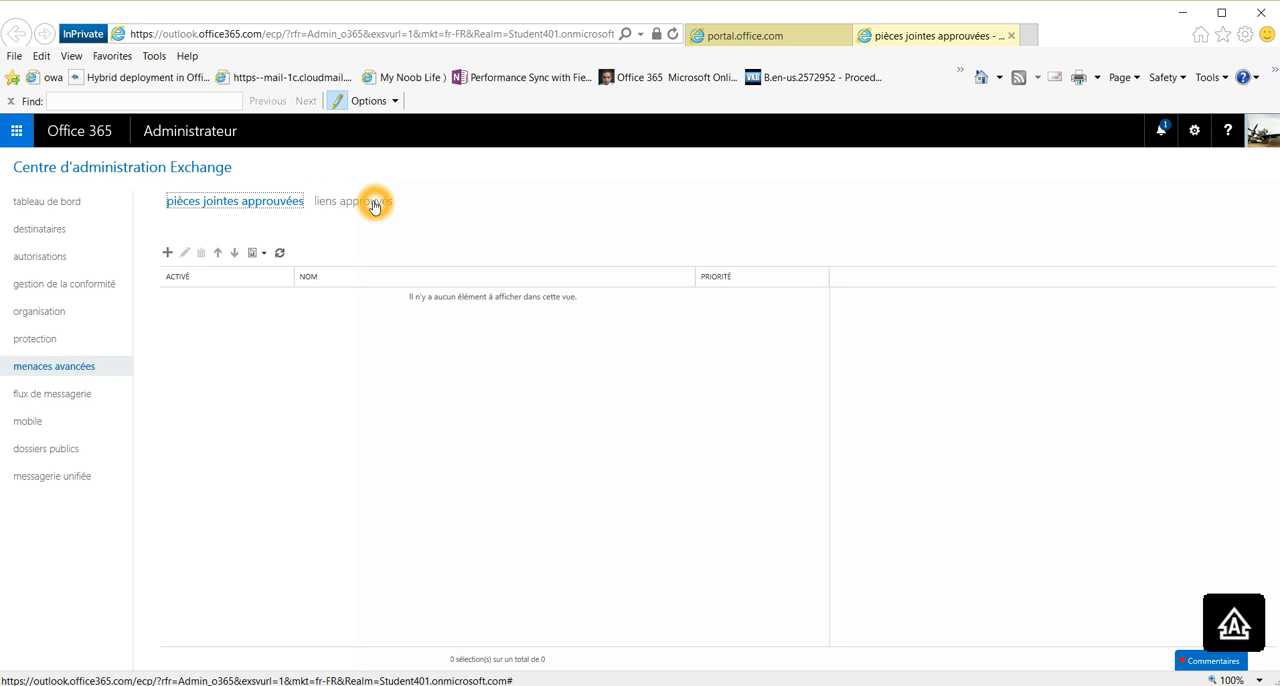
left_click(34, 394)
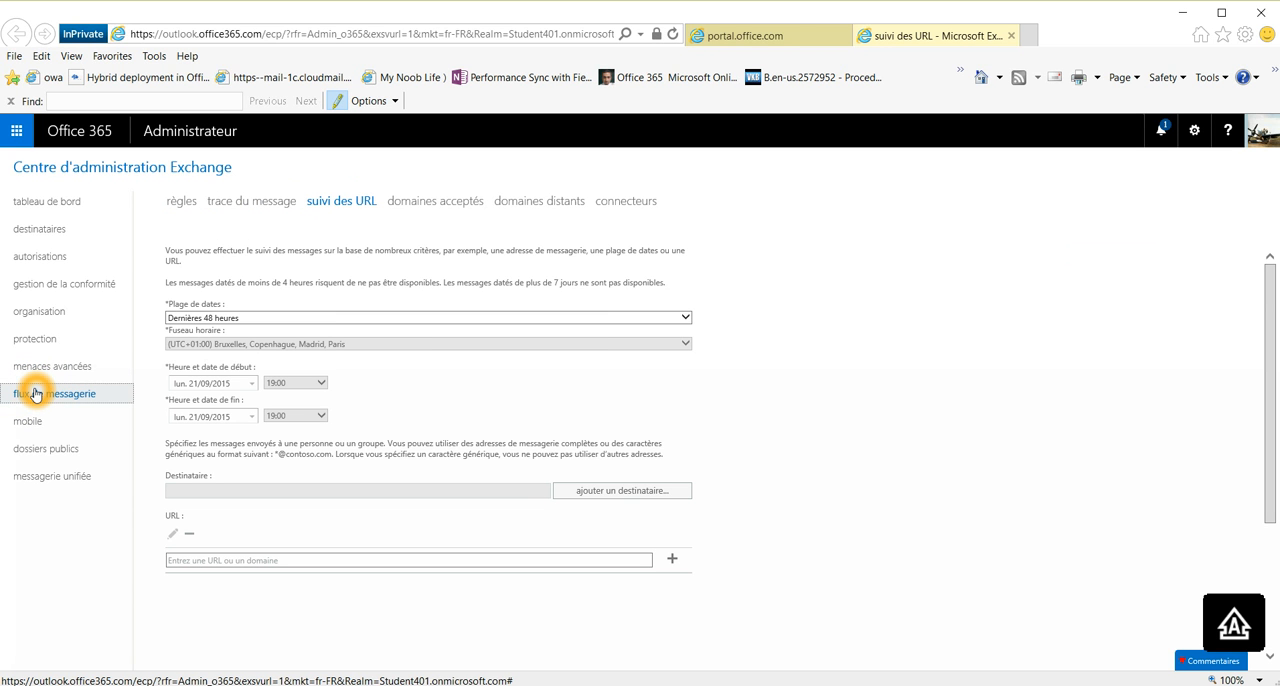
left_click(316, 207)
left_click(376, 206)
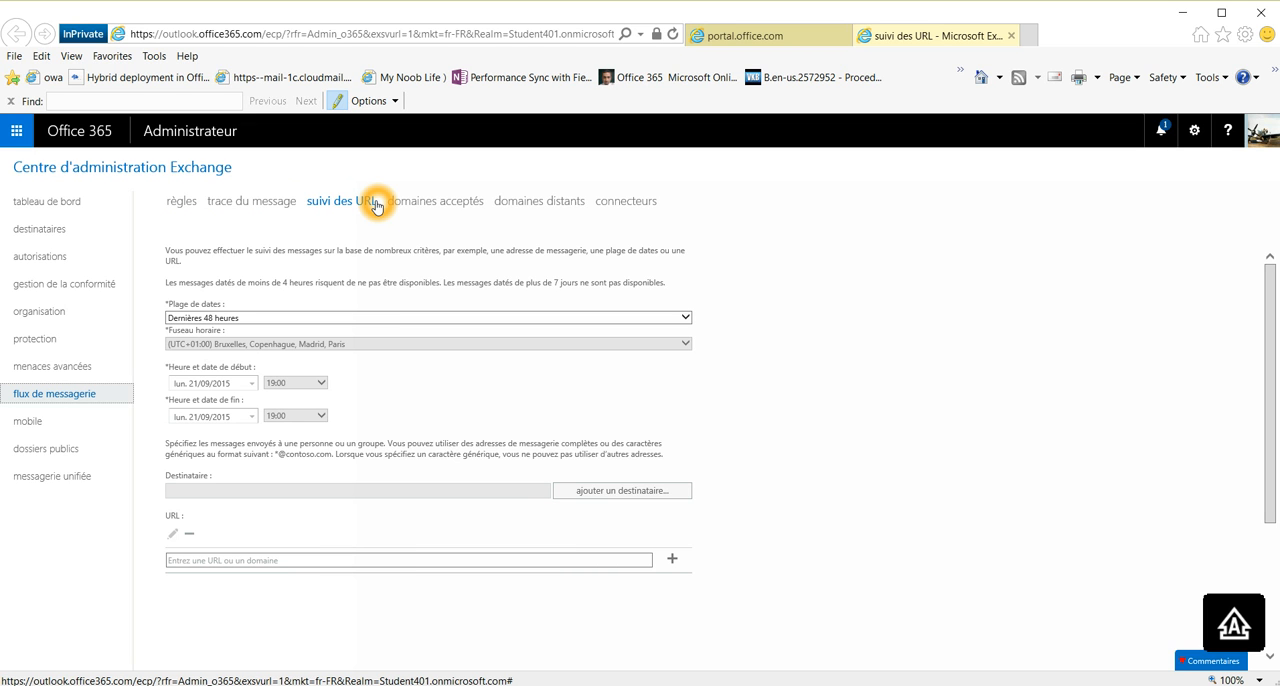
Step: Open the safe attachments page (pièces jointes approuvées) of the advanced threats section
left_click(36, 371)
left_click(36, 366)
left_click(36, 368)
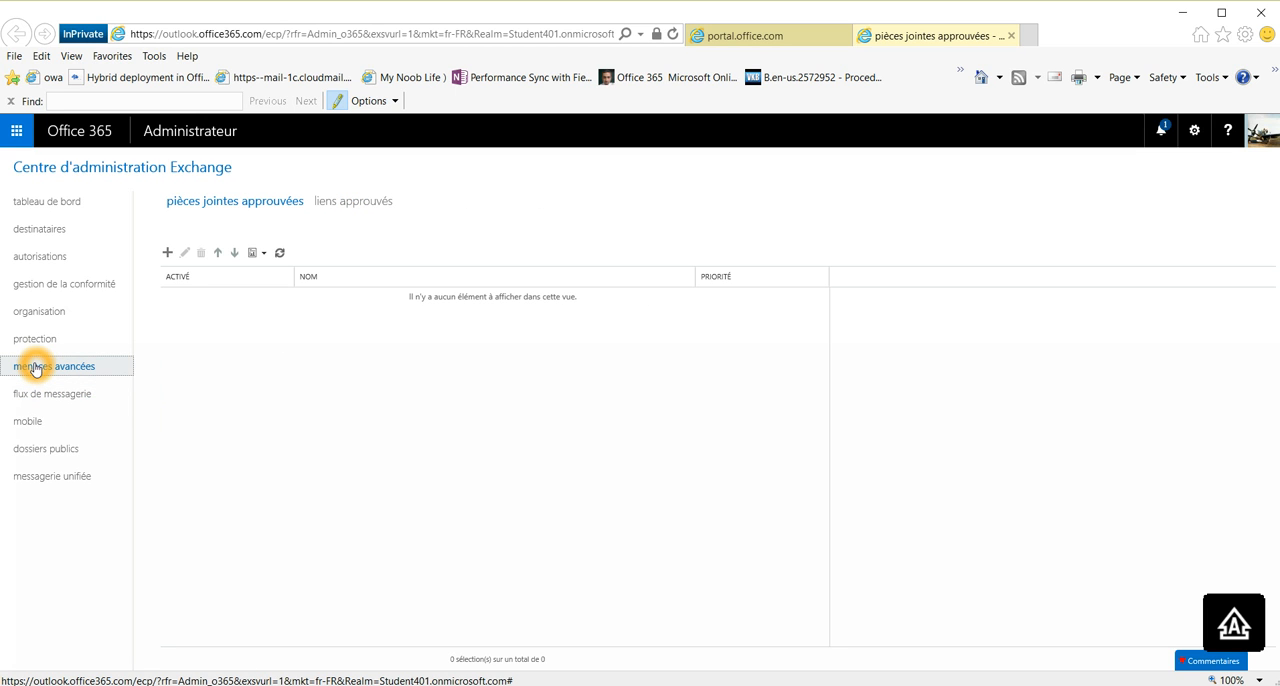
left_click(208, 363)
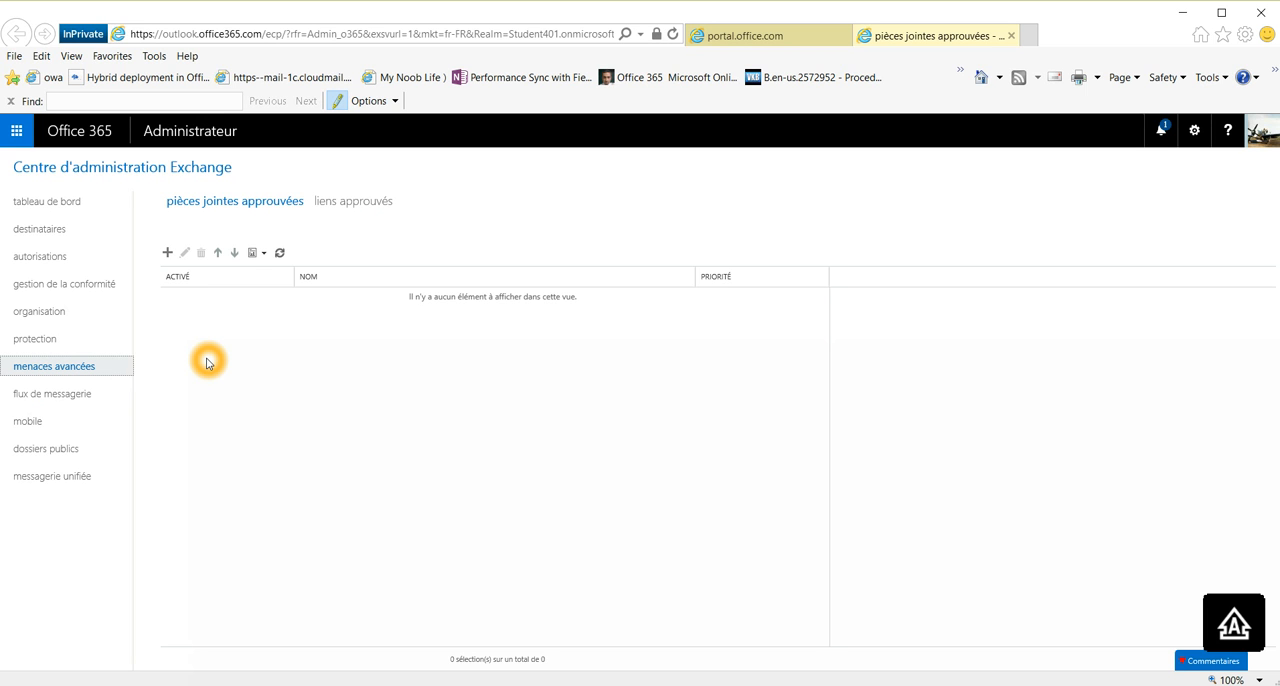
left_click(210, 205)
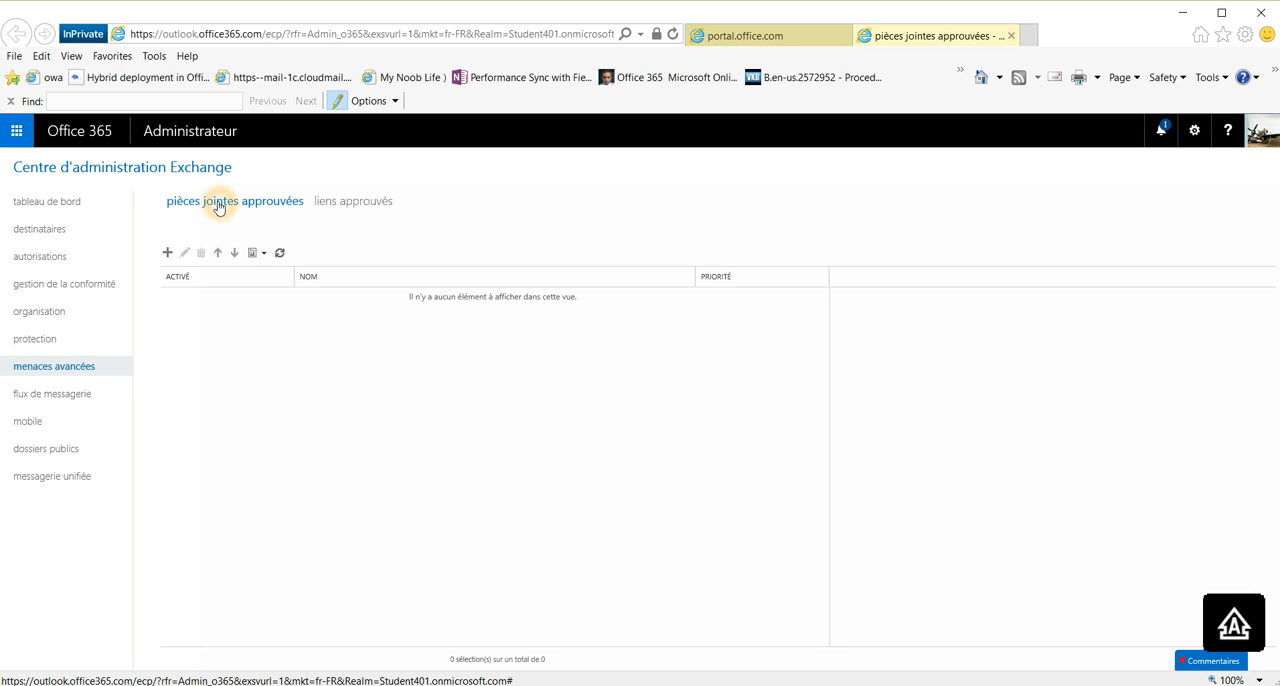
Step: Start a new safe attachments policy and reposition and enlarge its window so the whole form fits
left_click(167, 253)
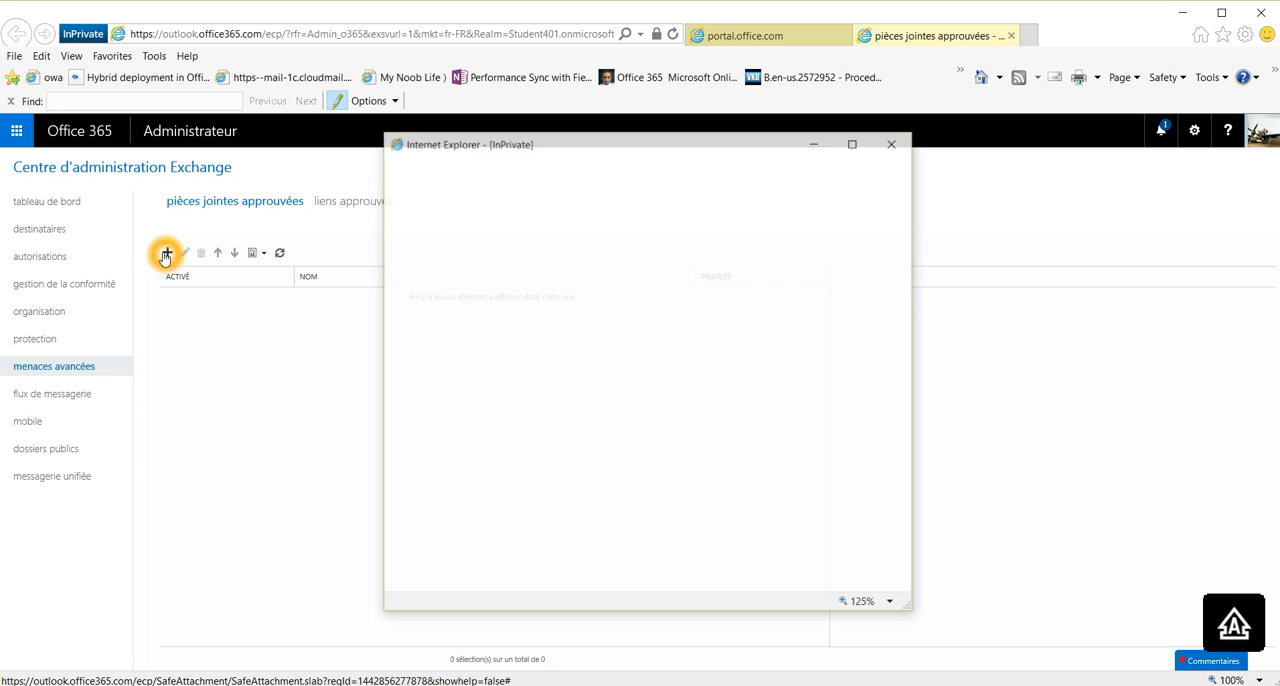
left_click_drag(666, 131, 638, 7)
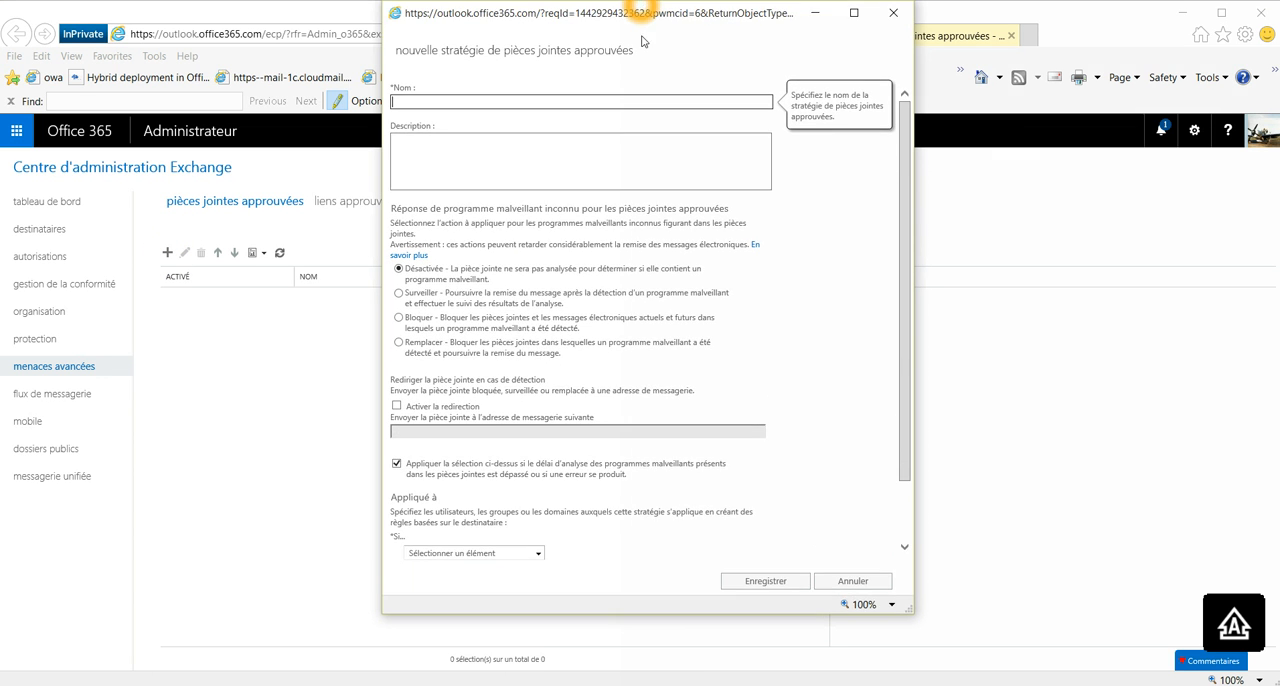
left_click(640, 616)
left_click_drag(640, 616, 651, 685)
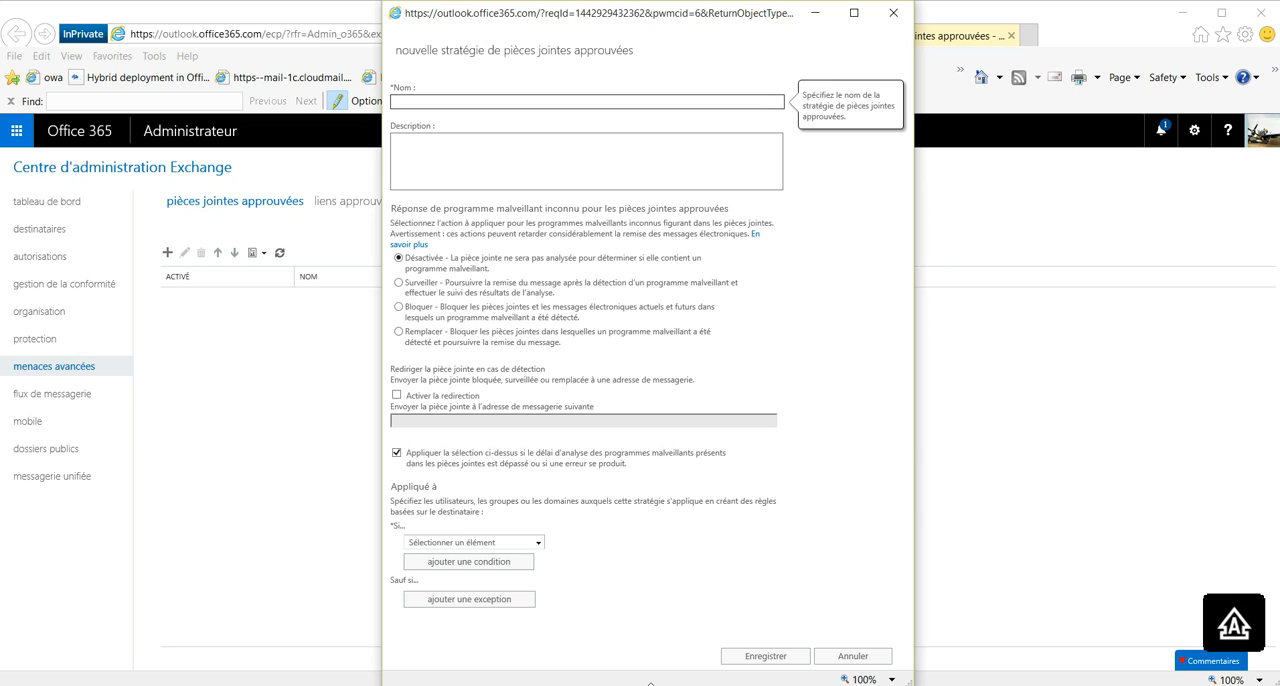
left_click(846, 522)
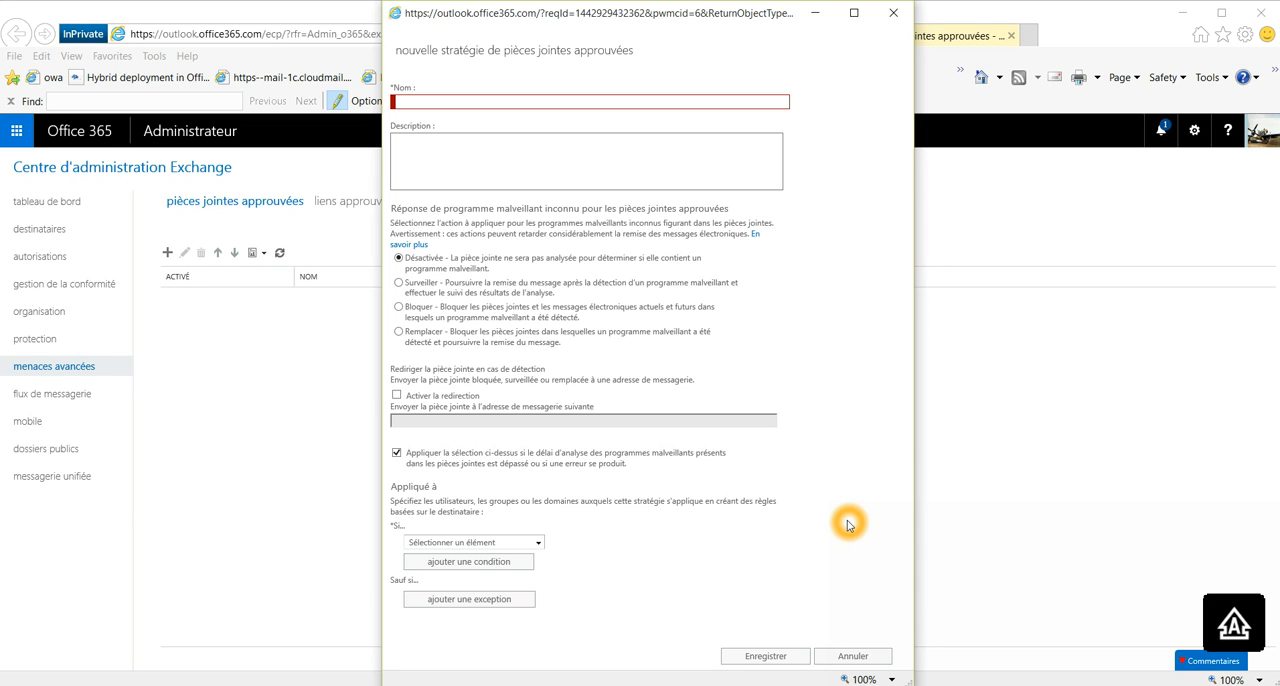
Step: Name the new policy "Svce Compta" and enter "xyz" as its description
left_click(431, 103)
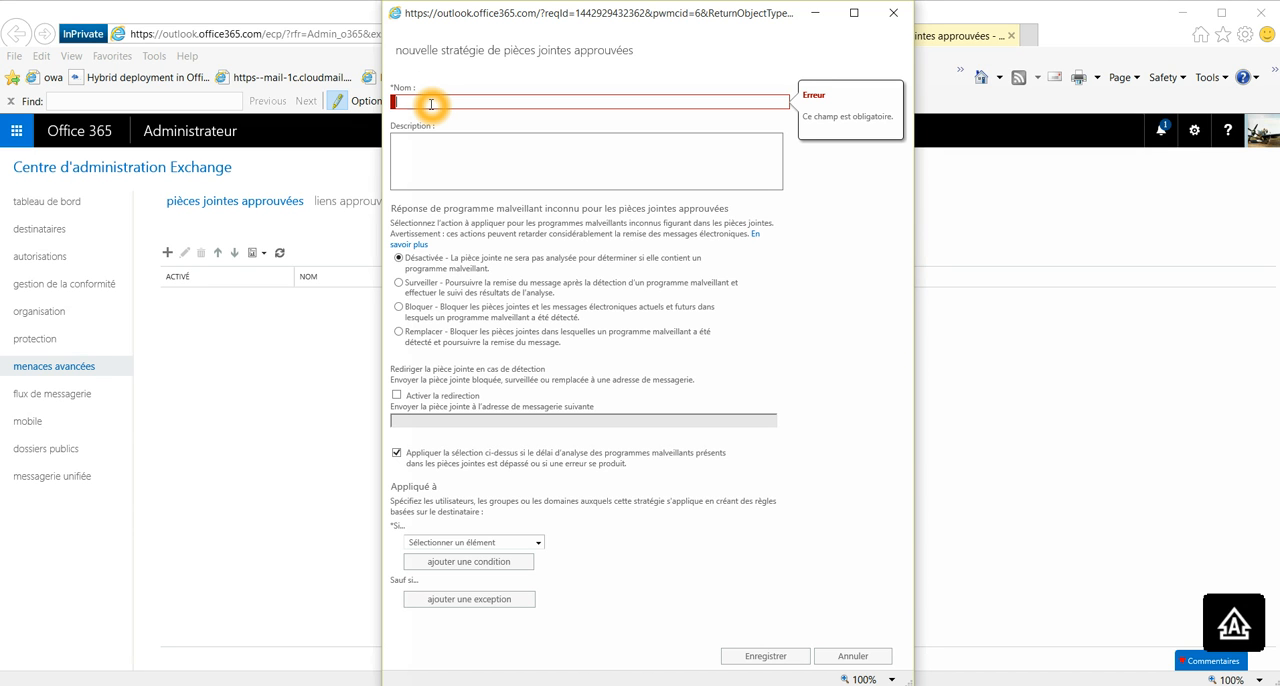
type("sV cOMPTA")
left_click_drag(455, 102, 378, 103)
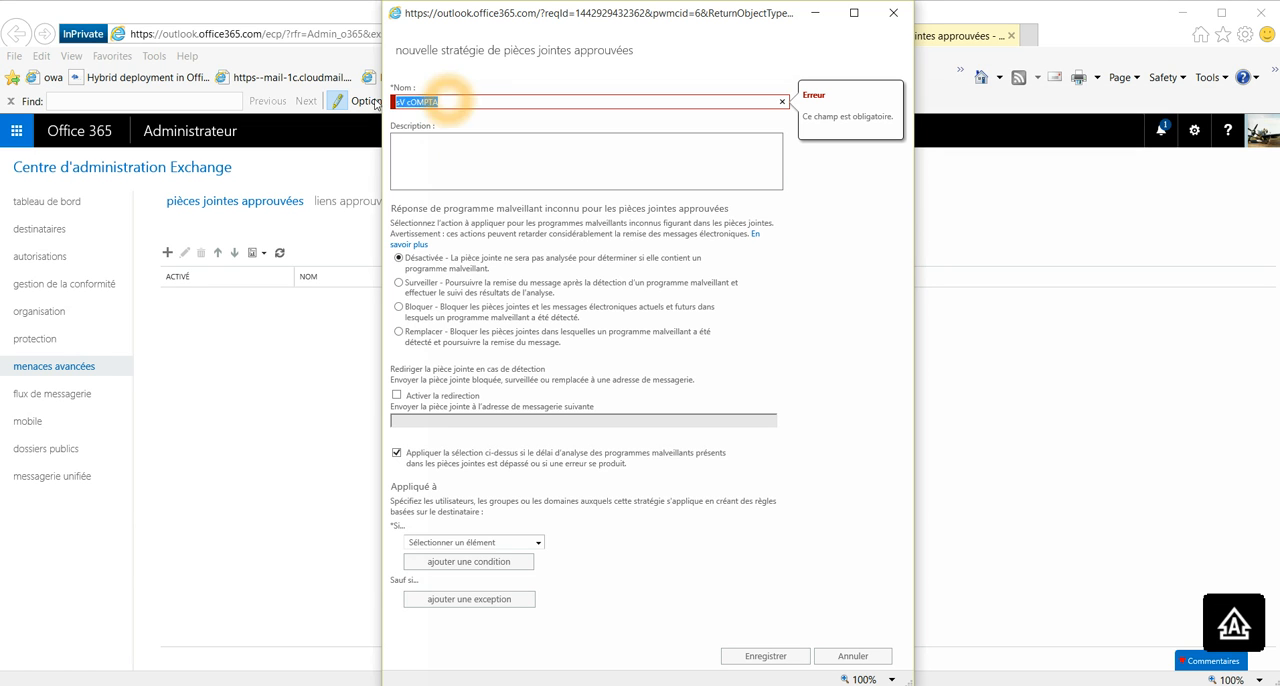
type("S")
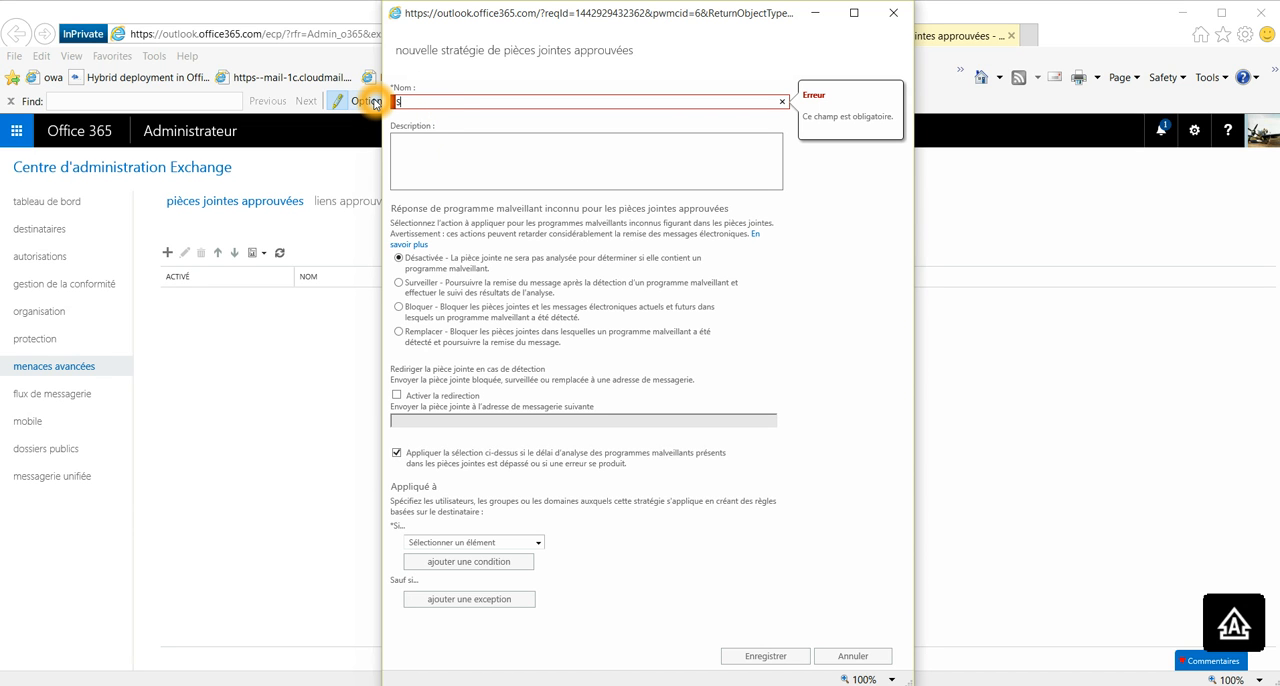
type("vce Compta")
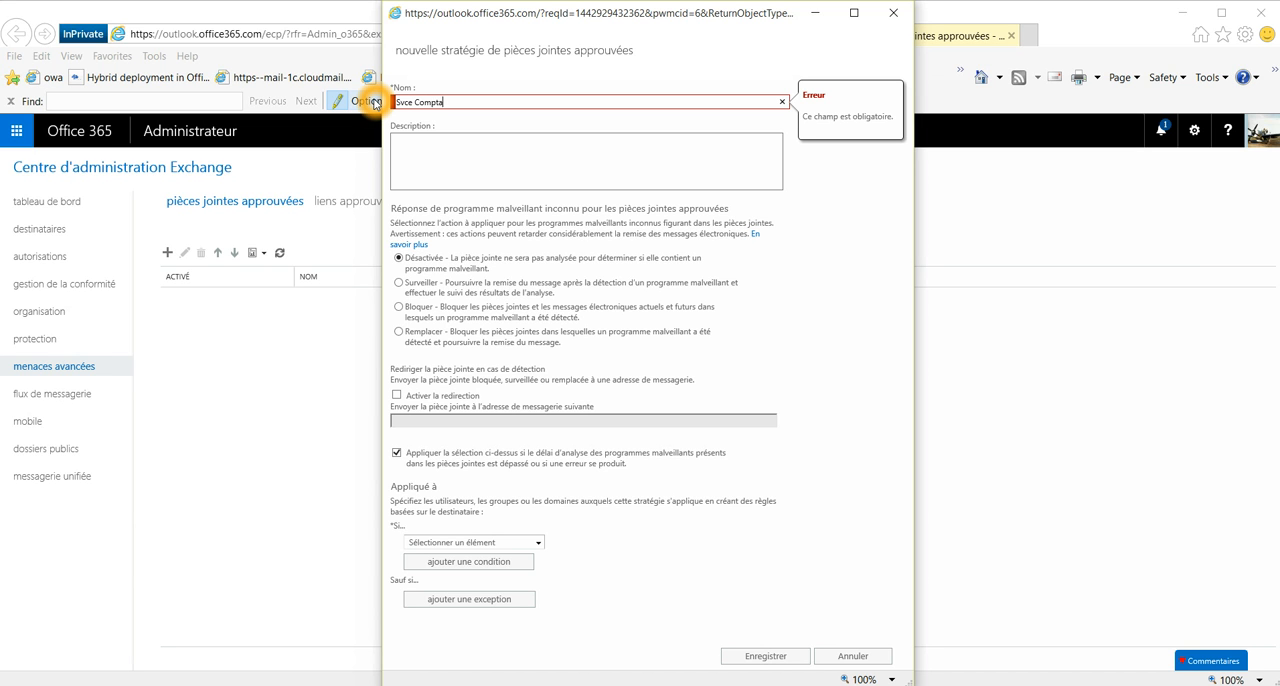
left_click(419, 148)
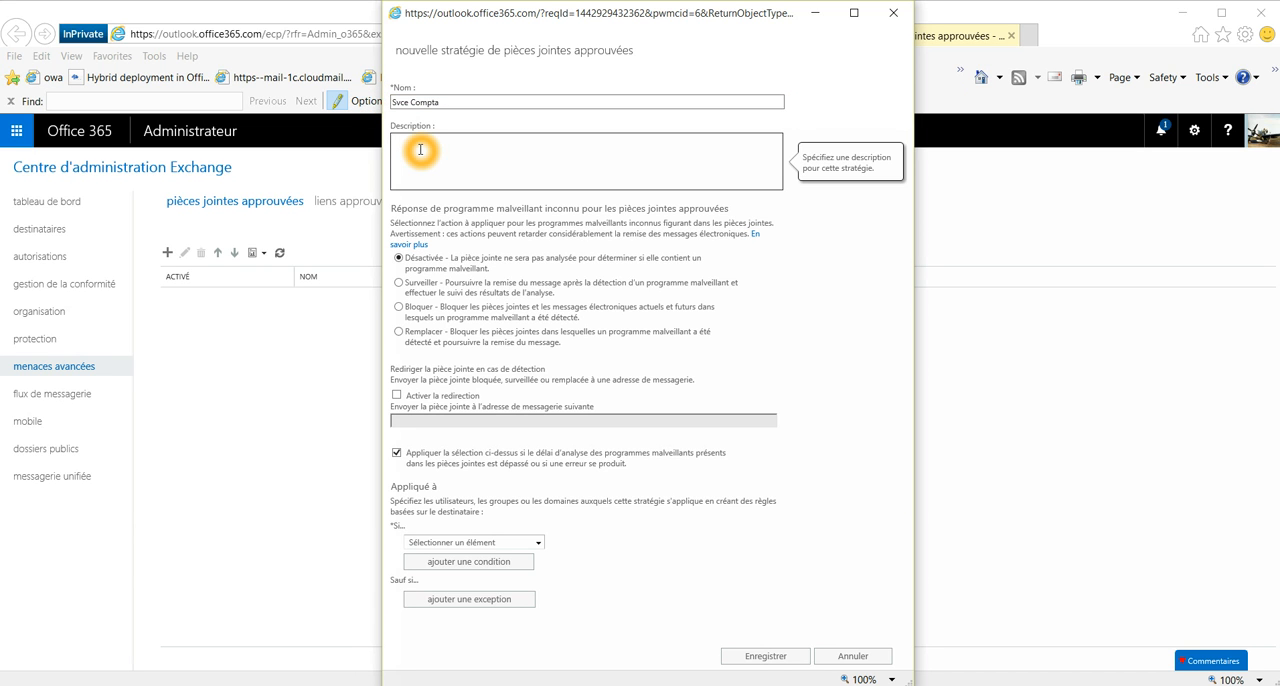
type("xyz")
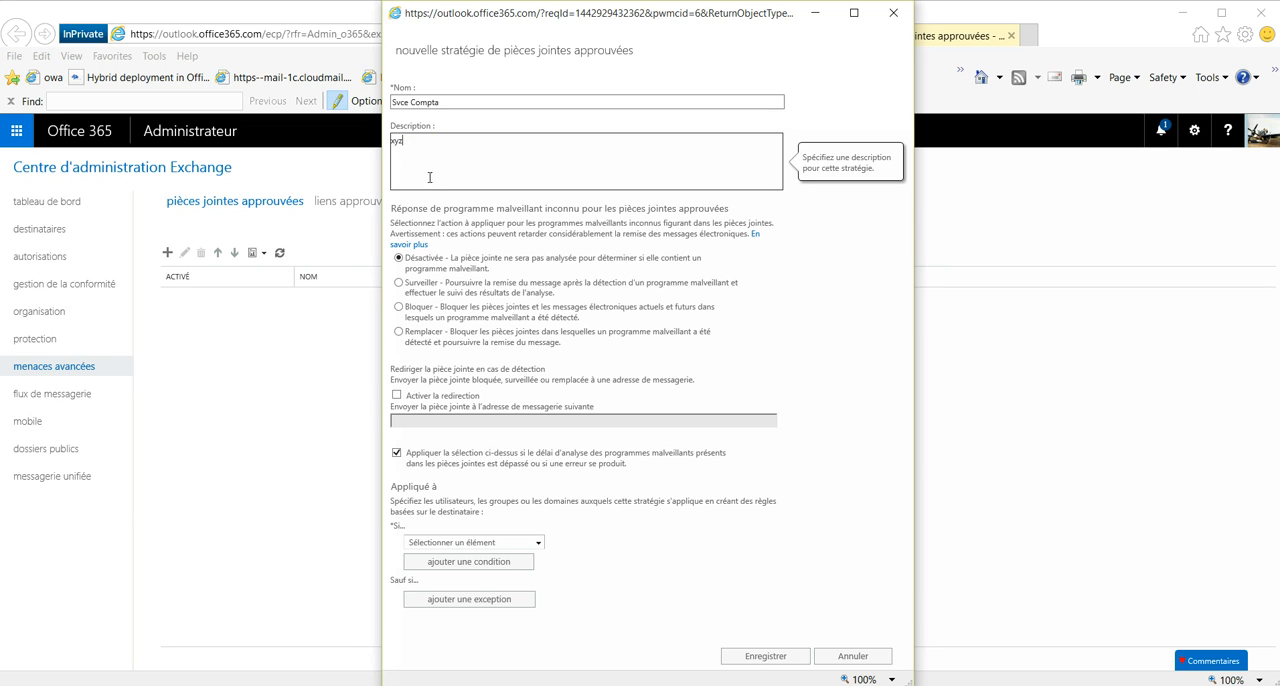
Step: Go through the unknown-malware responses Désactivée, Surveiller and Bloquer, and choose Remplacer for the policy
left_click(449, 261)
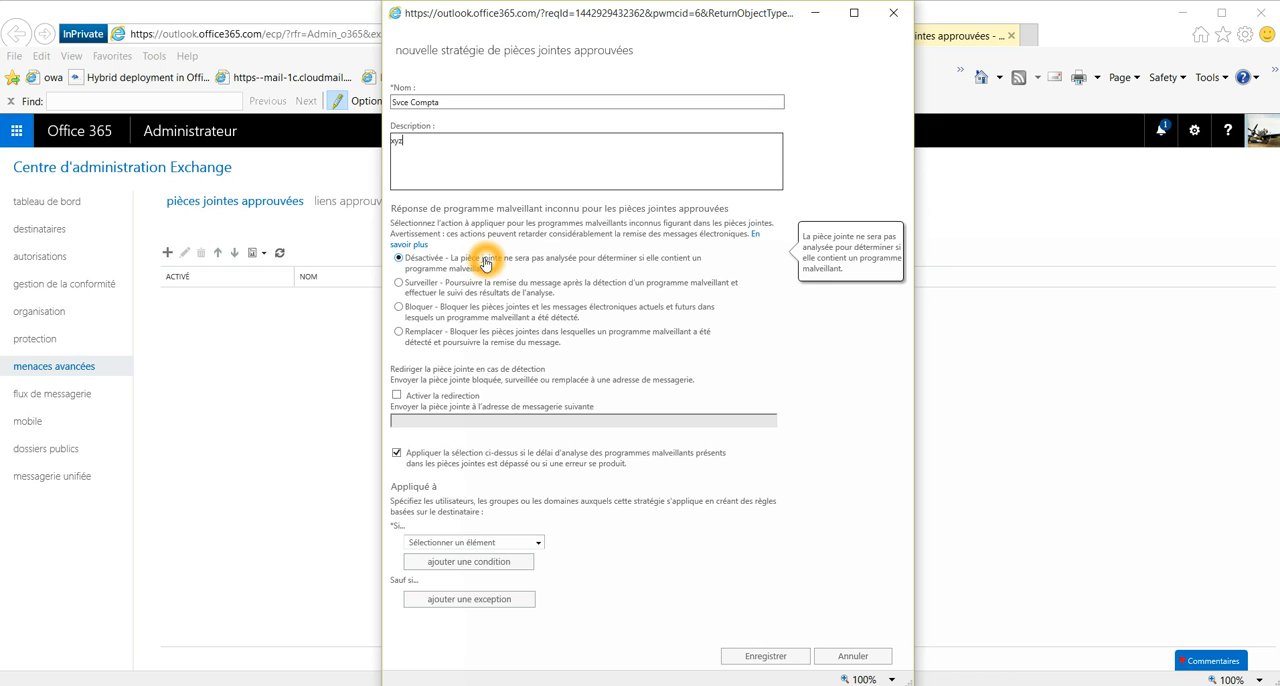
left_click(418, 284)
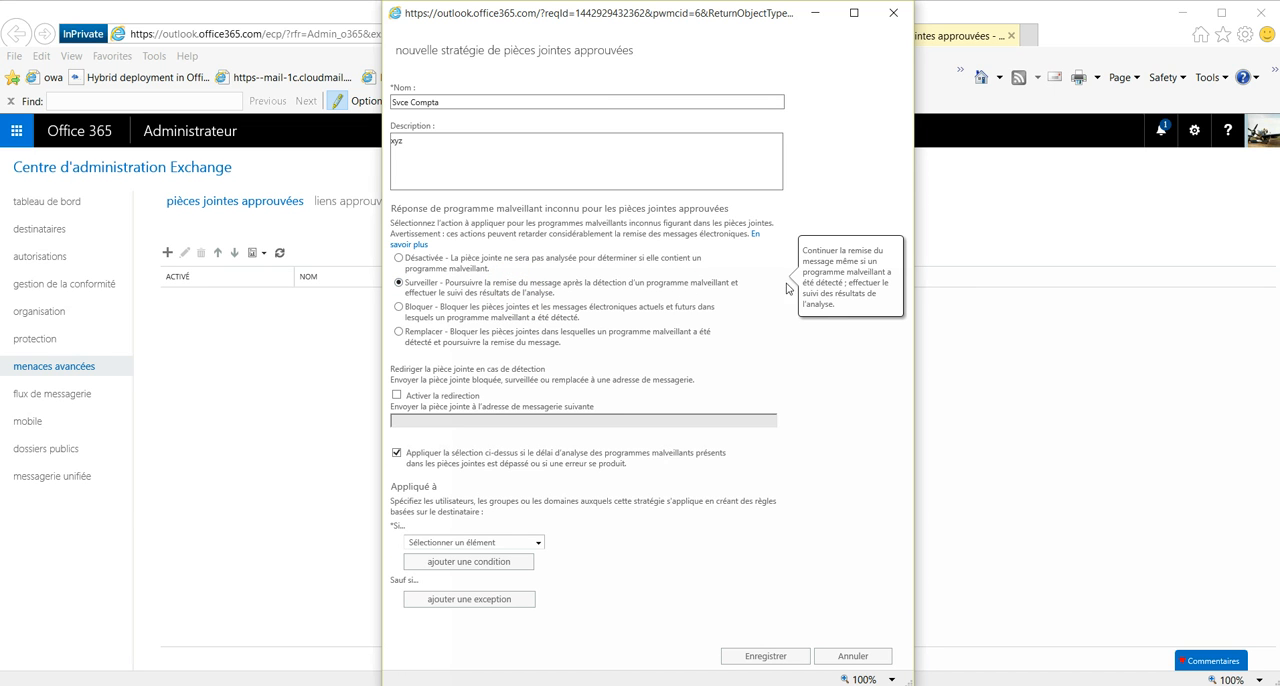
double_click(863, 261)
left_click(574, 302)
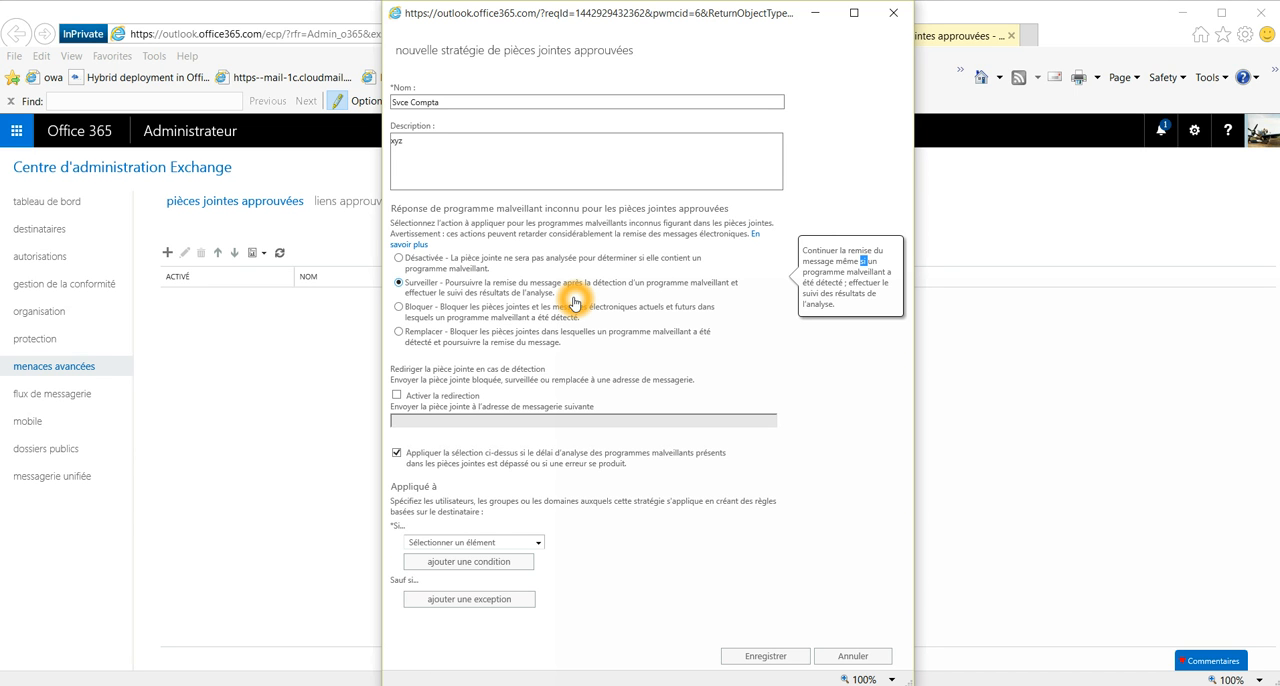
left_click(530, 319)
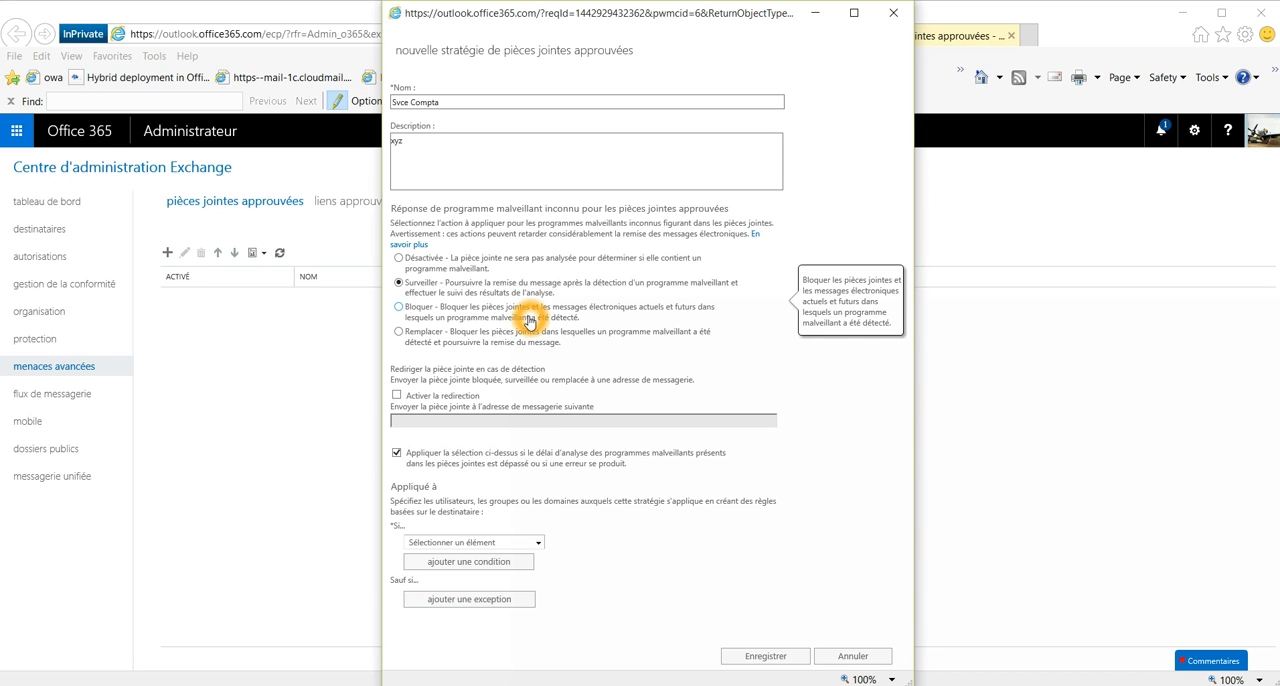
left_click(398, 307)
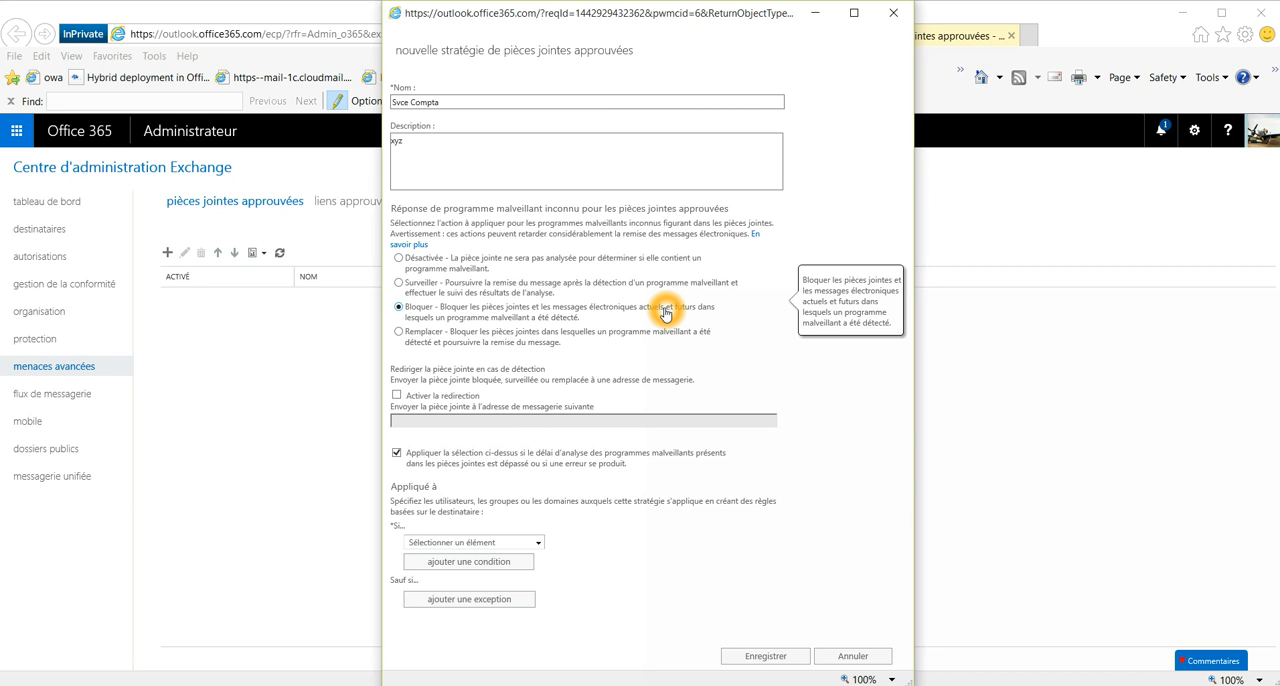
left_click(399, 331)
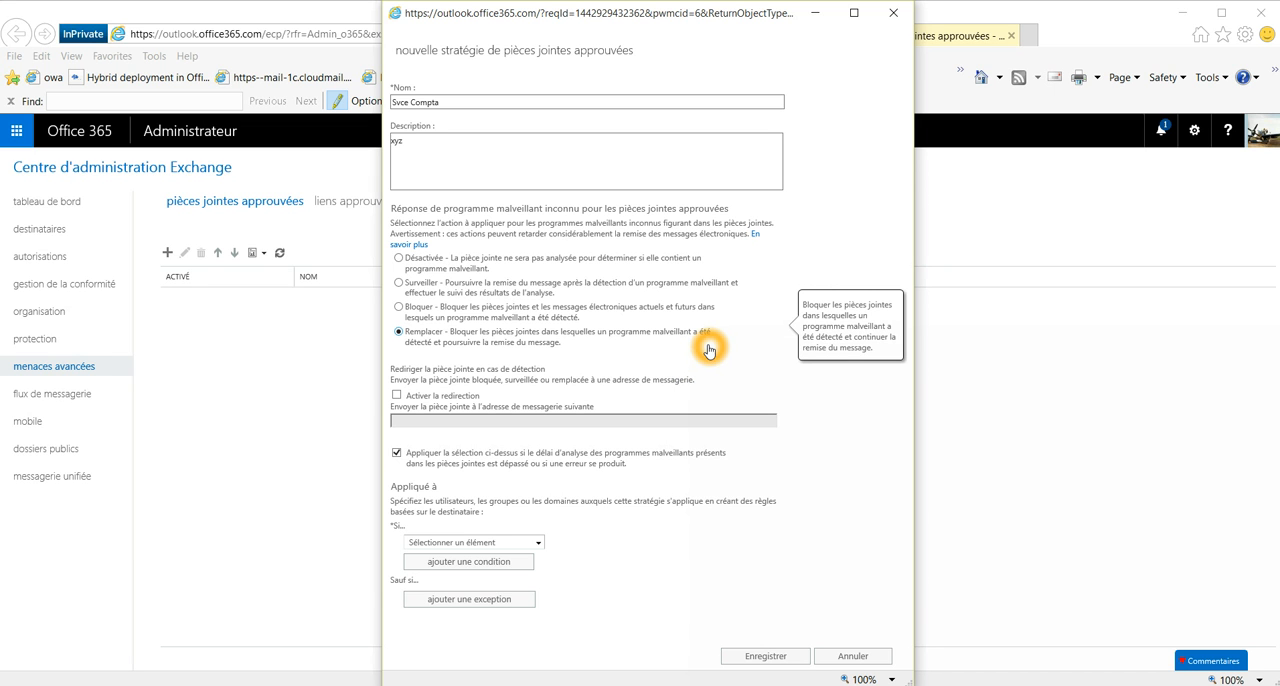
Step: Enable redirection of detected attachments and enter the recipient's e-mail address
left_click(398, 395)
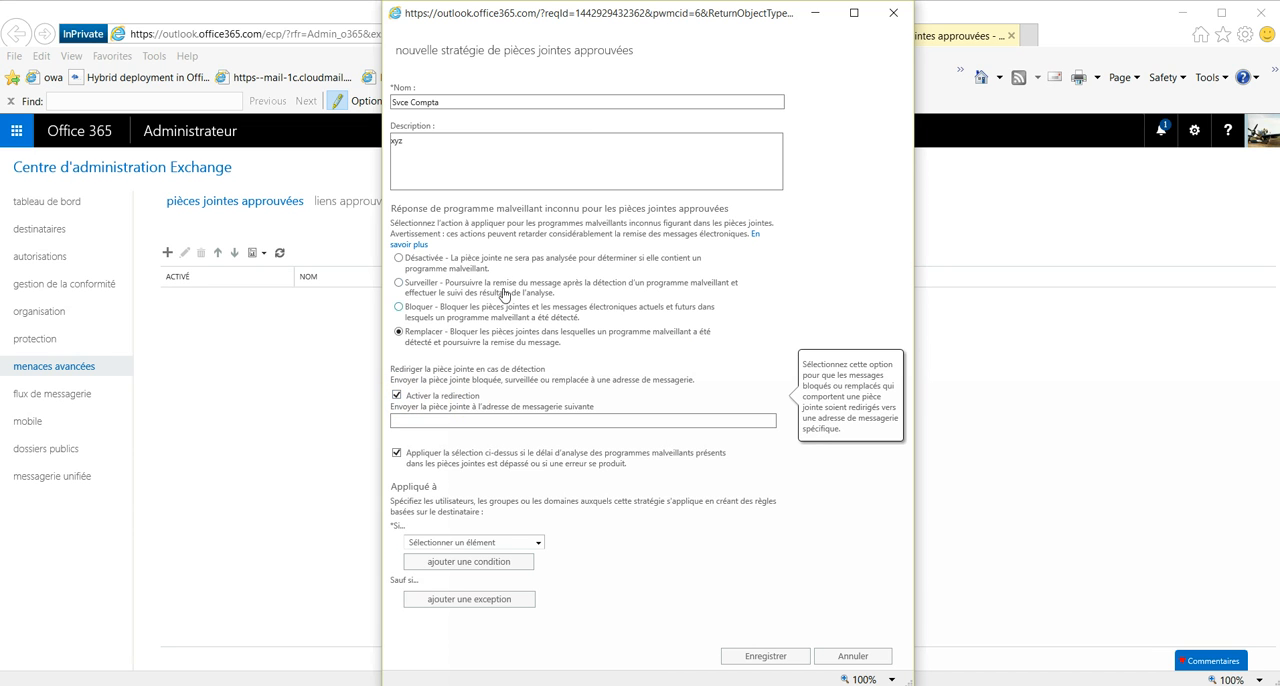
left_click(416, 418)
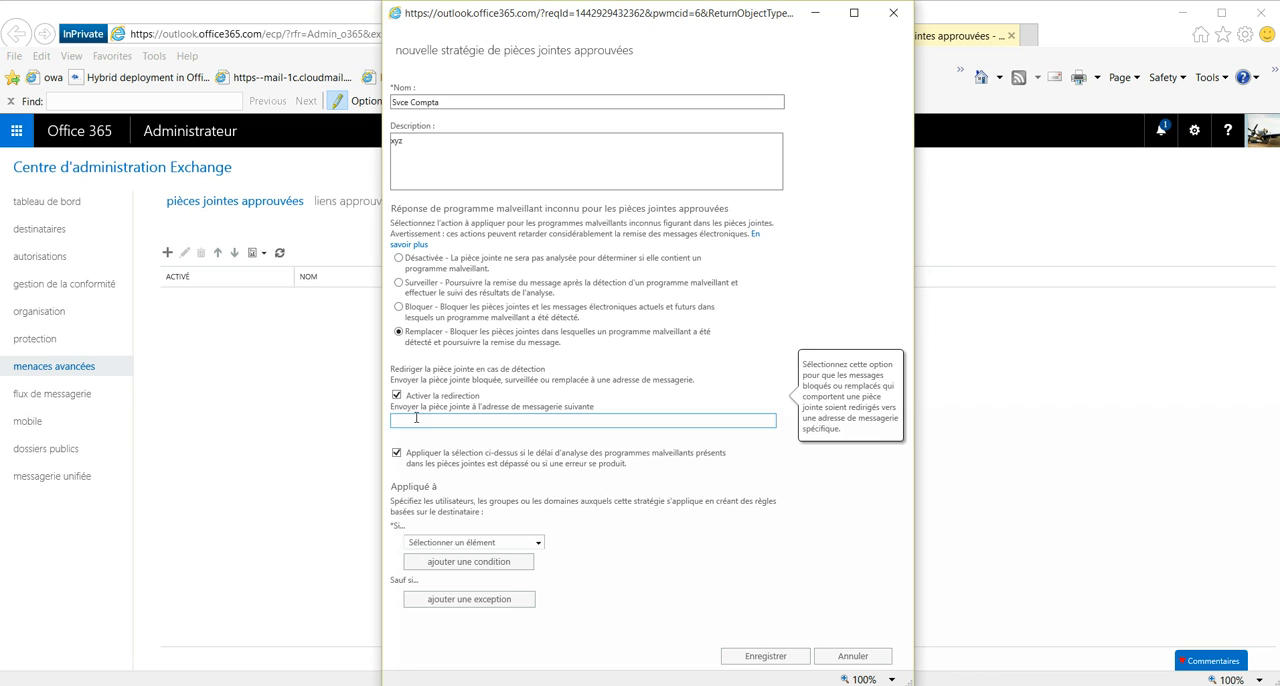
left_click(536, 422)
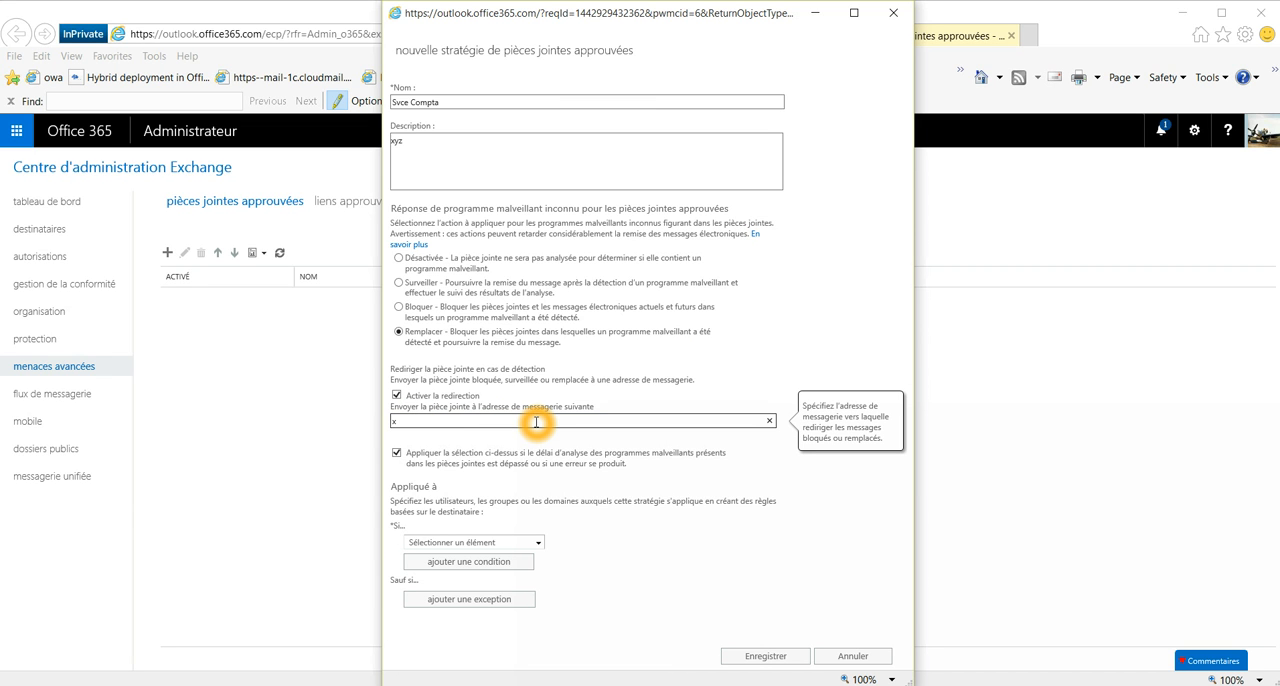
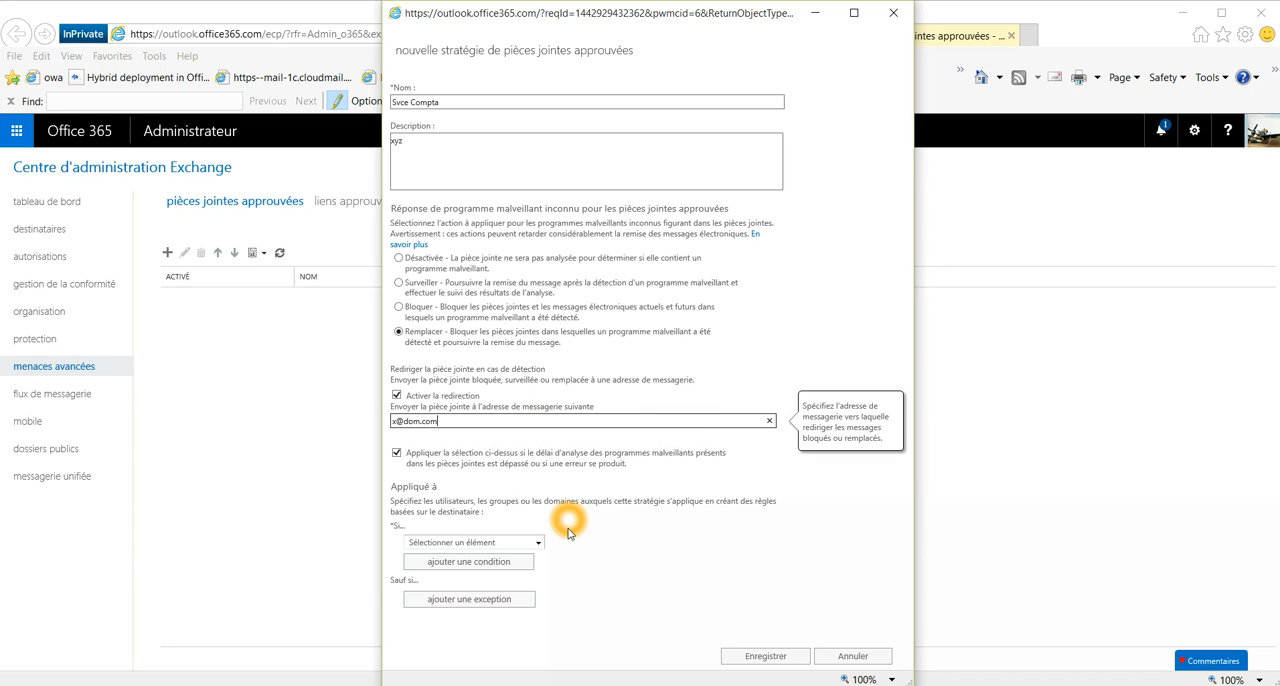
Step: Examine the recipient conditions offered for applying the policy and cancel the policy's creation
left_click(540, 545)
left_click(540, 545)
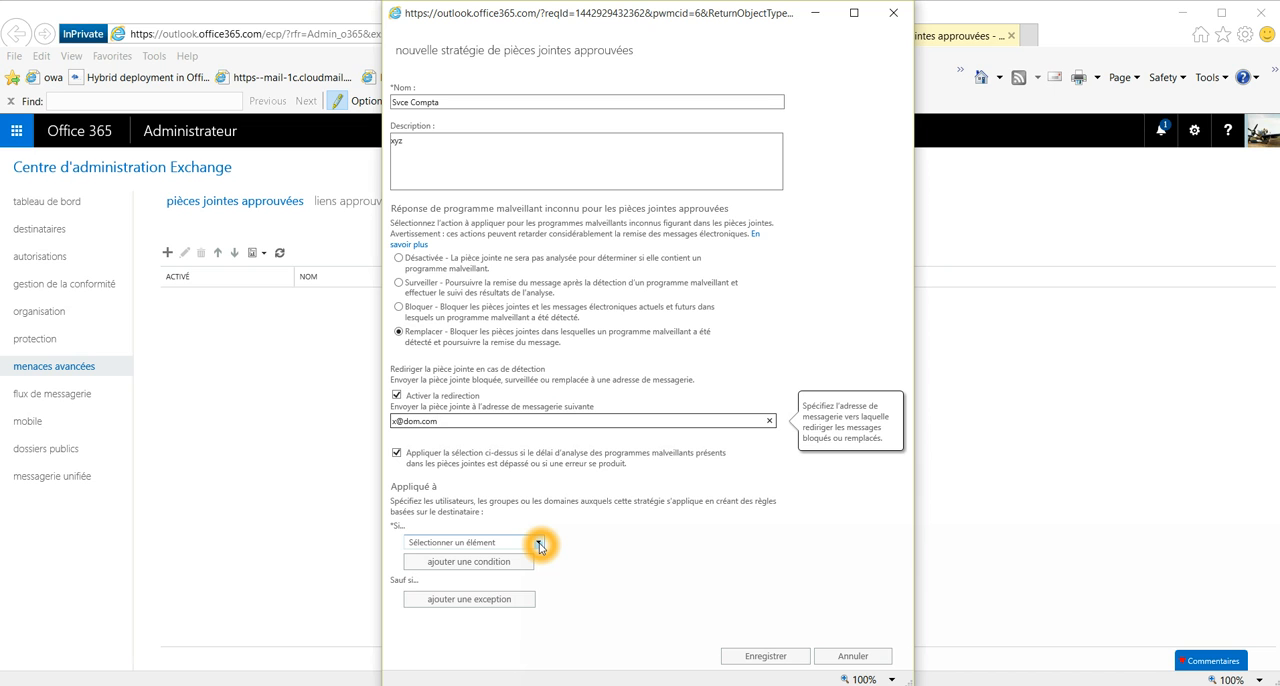
left_click(540, 545)
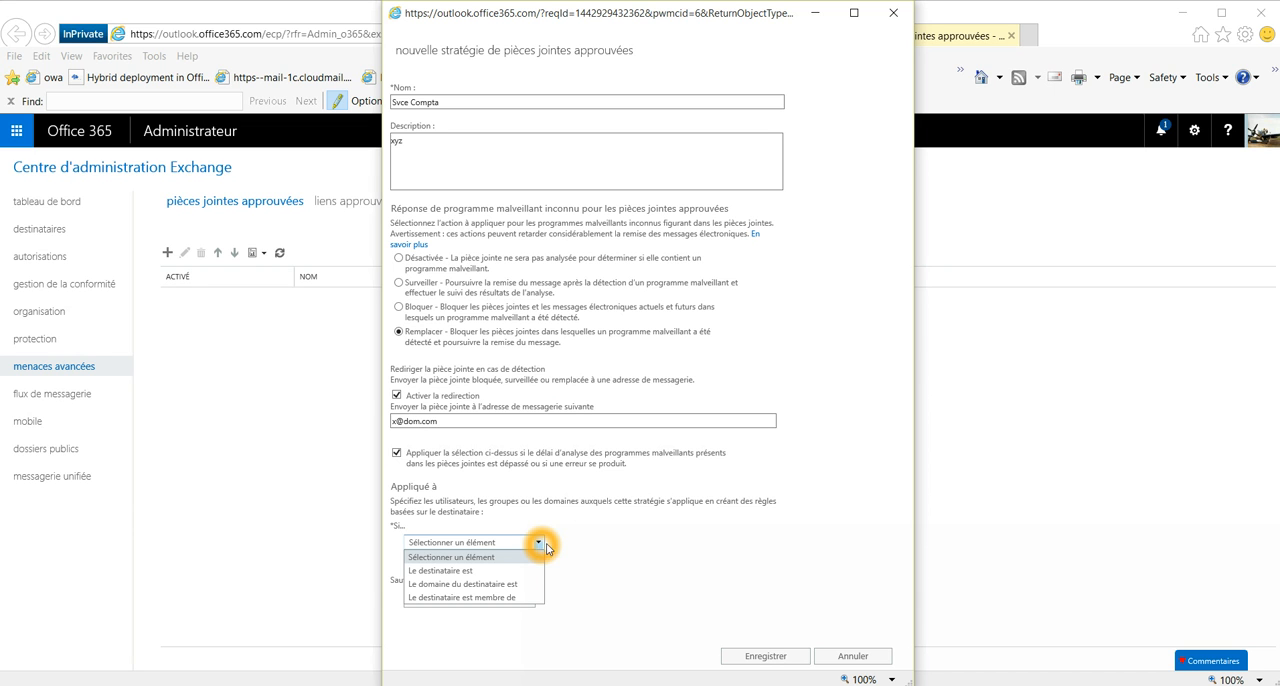
left_click(453, 573)
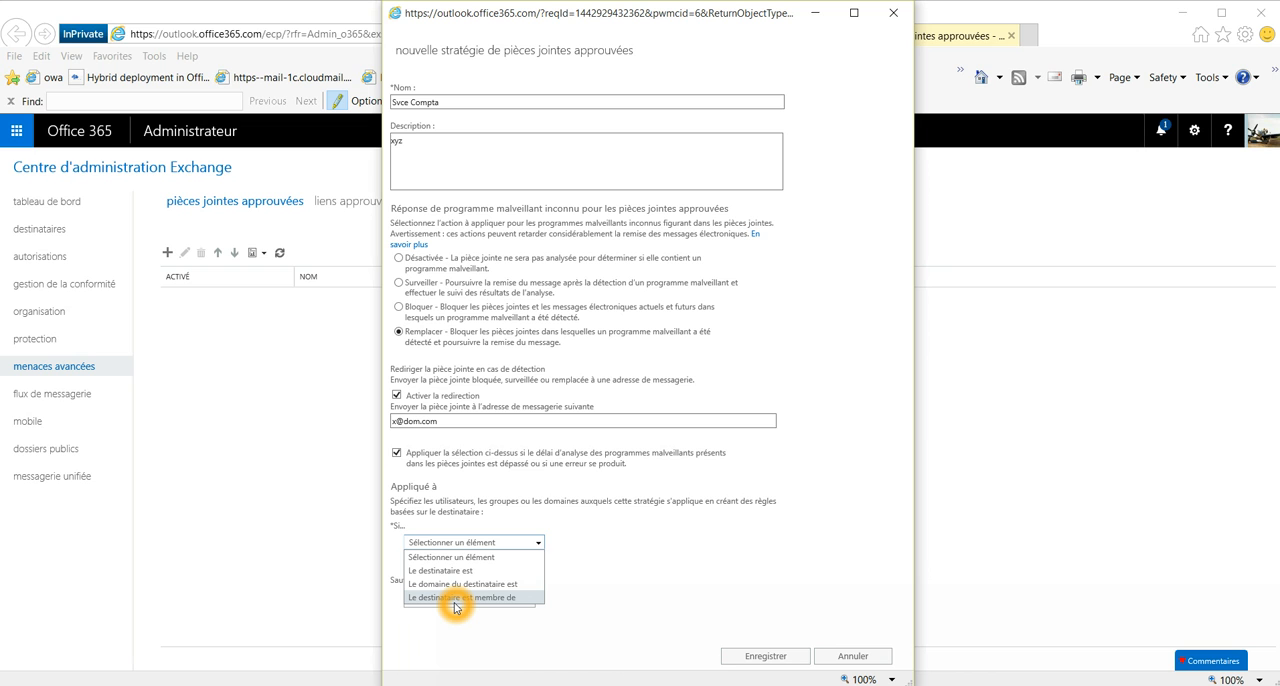
left_click(853, 656)
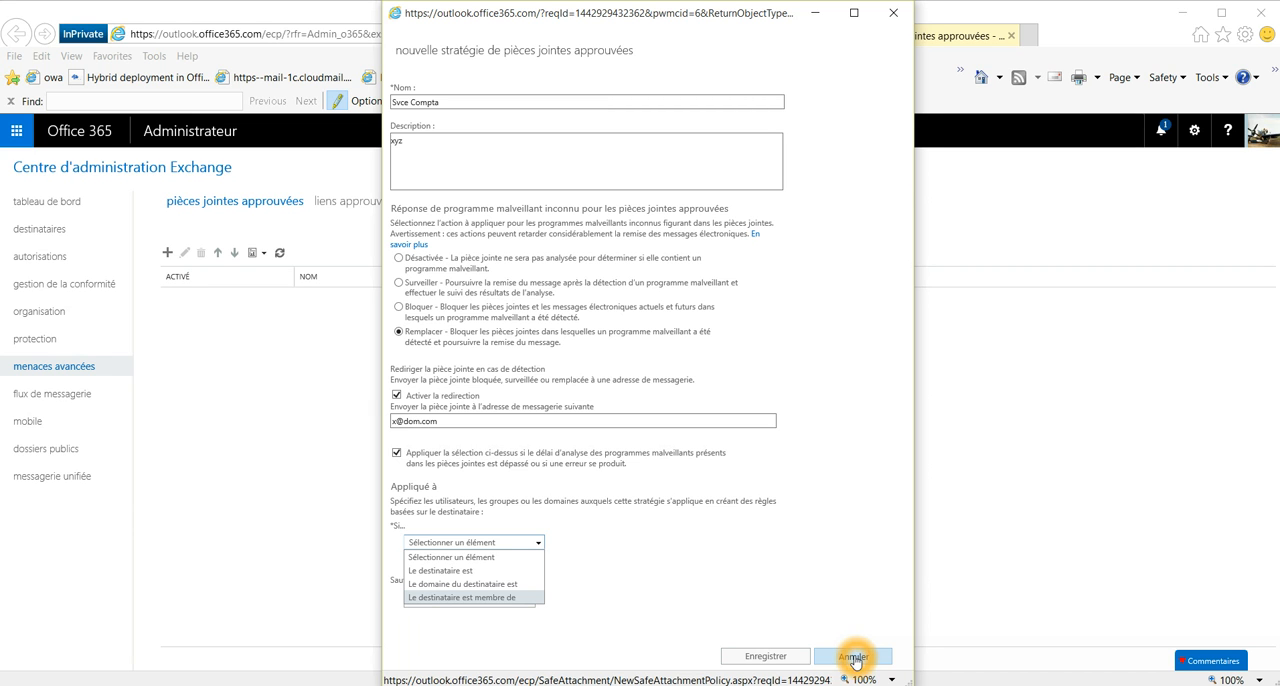